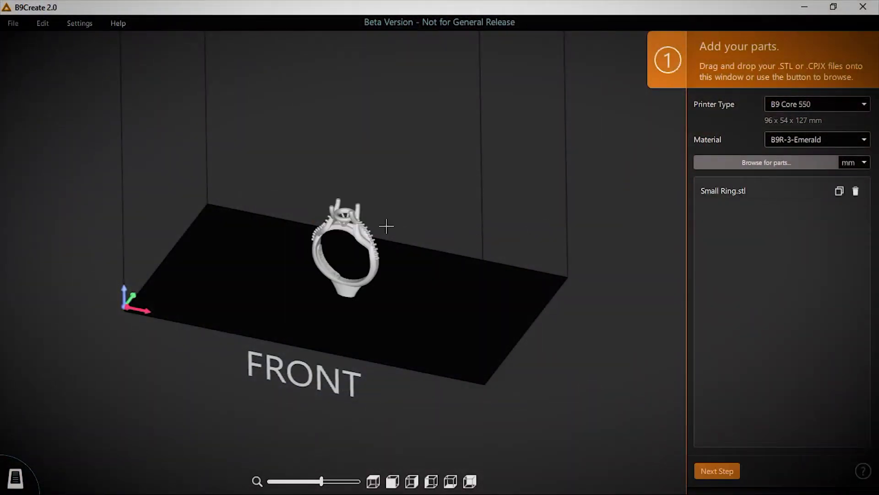
Shift the Small Ring along the X axis and rotate it around Z
left_click(708, 470)
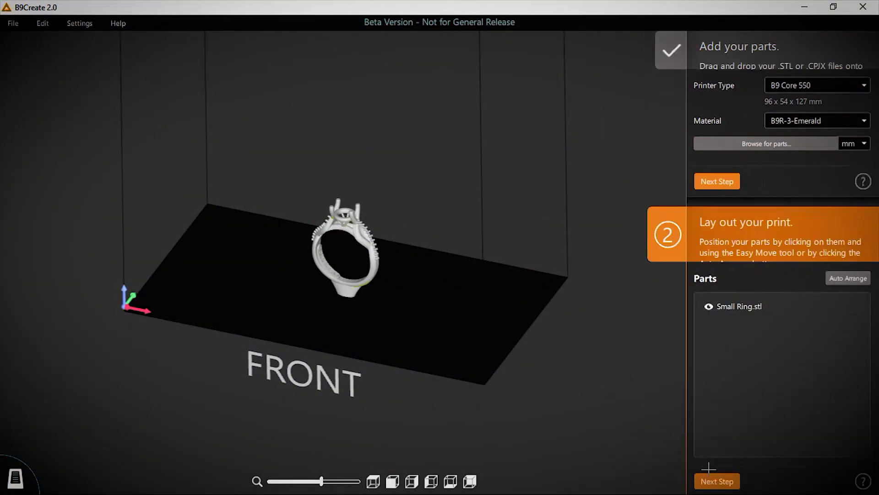
left_click(354, 224)
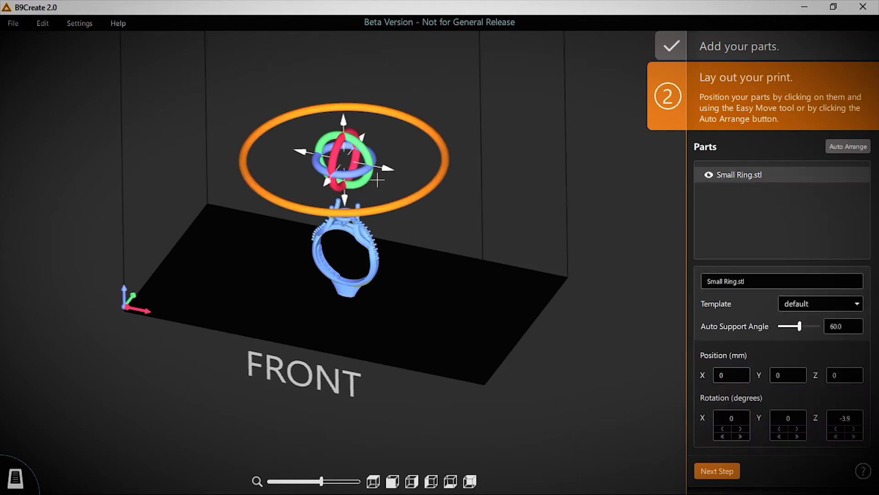
mouse_move(387, 168)
left_mouse_down()
mouse_move(507, 190)
mouse_move(342, 159)
mouse_move(392, 170)
left_mouse_up()
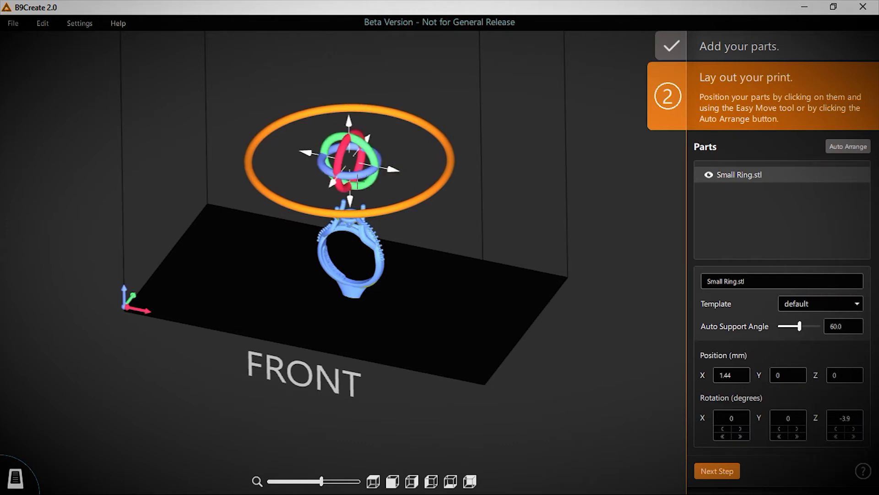
mouse_move(356, 175)
left_mouse_down()
mouse_move(400, 173)
mouse_move(316, 169)
mouse_move(366, 164)
left_mouse_up()
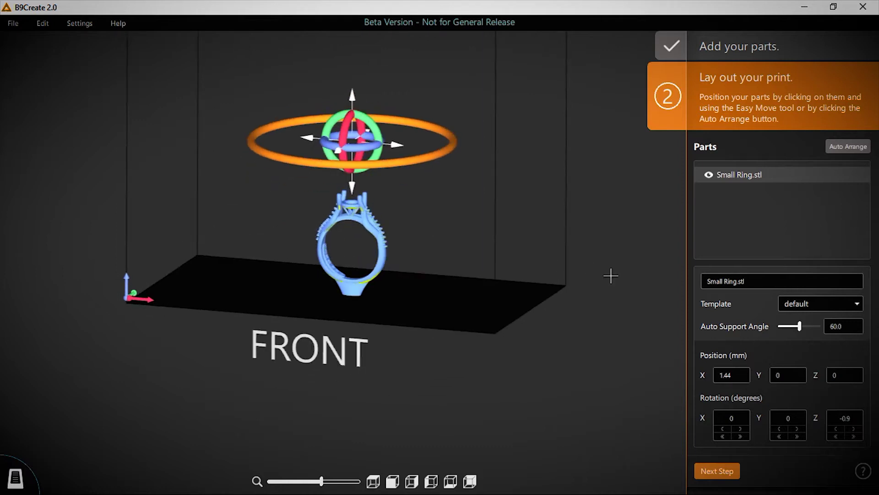
Apply the Jewelry-Model - Low support template and continue to support placement
left_click(857, 303)
scroll(444, 277, "up", 2)
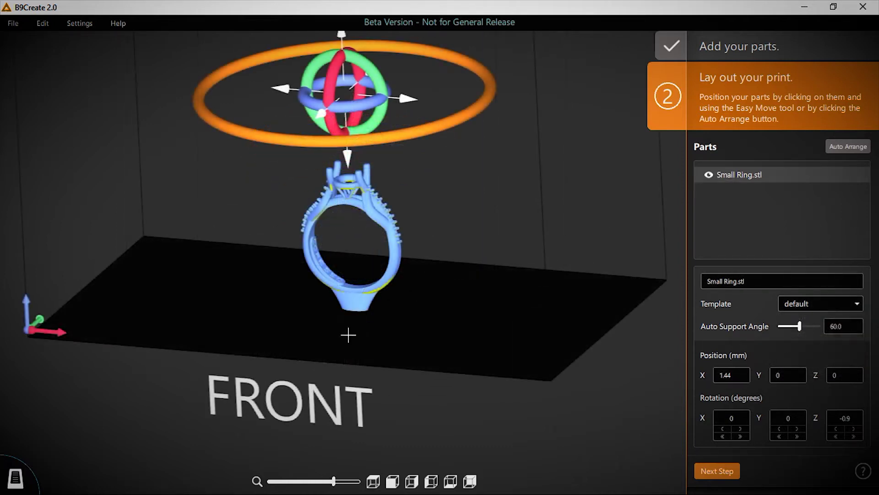
left_click_drag(342, 341, 354, 275)
scroll(386, 314, "up", 3)
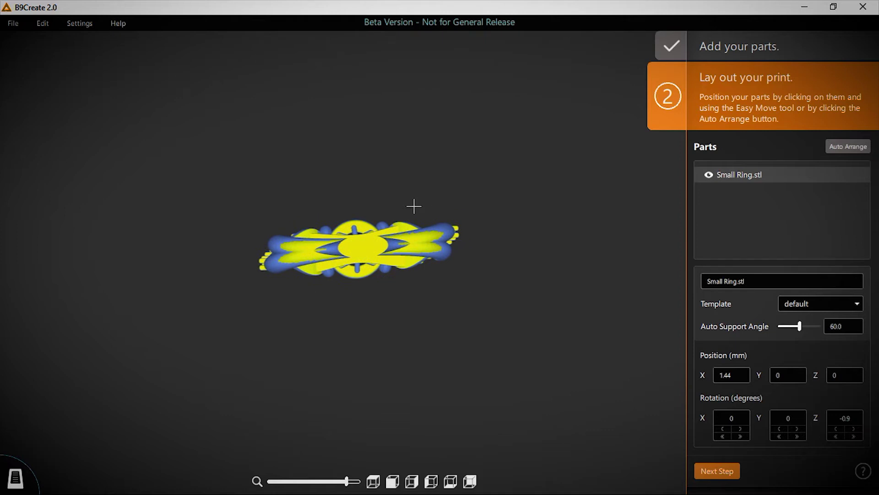
left_click_drag(504, 210, 400, 313)
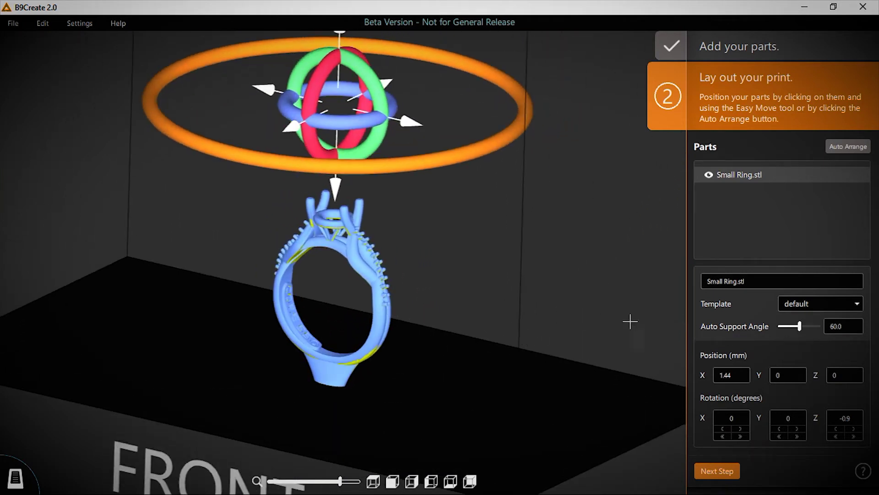
left_click(854, 304)
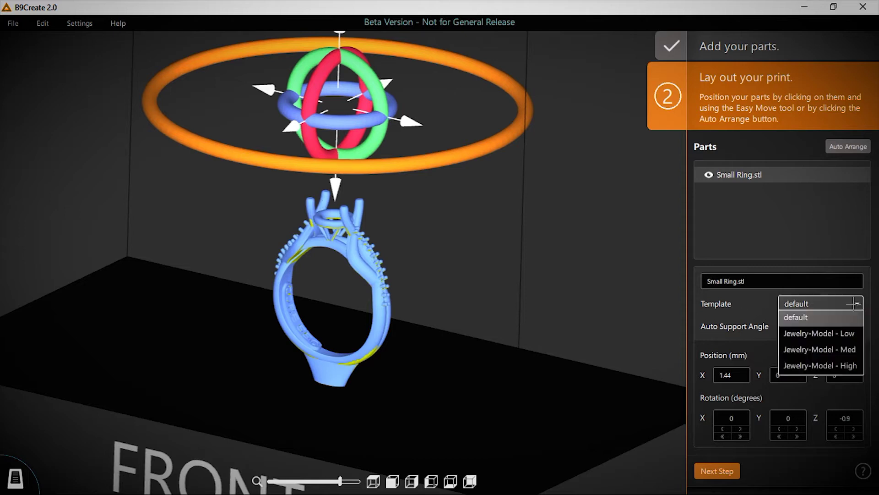
left_click(830, 335)
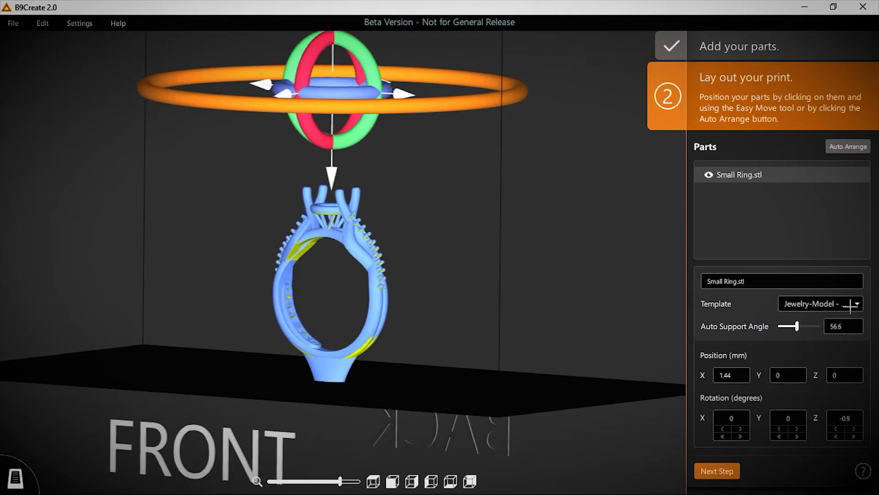
left_click(734, 466)
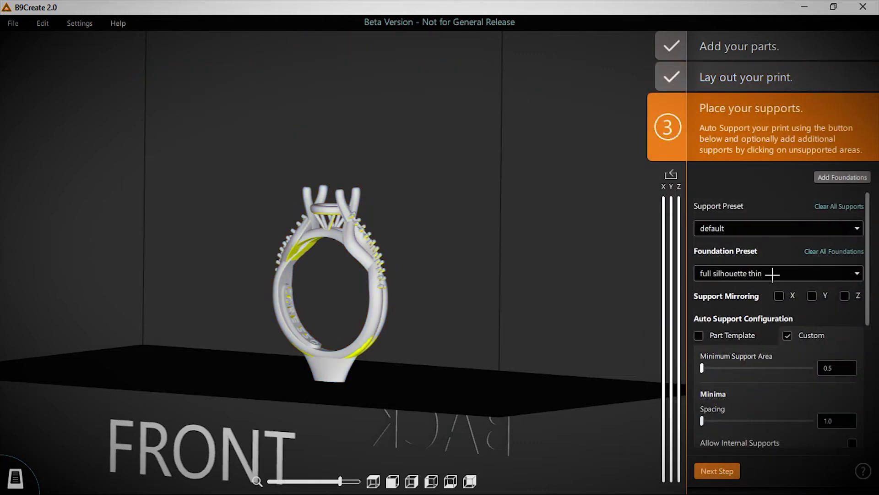
Set the foundation preset to full silhouette thick and frame the ring edge-on
left_click(779, 273)
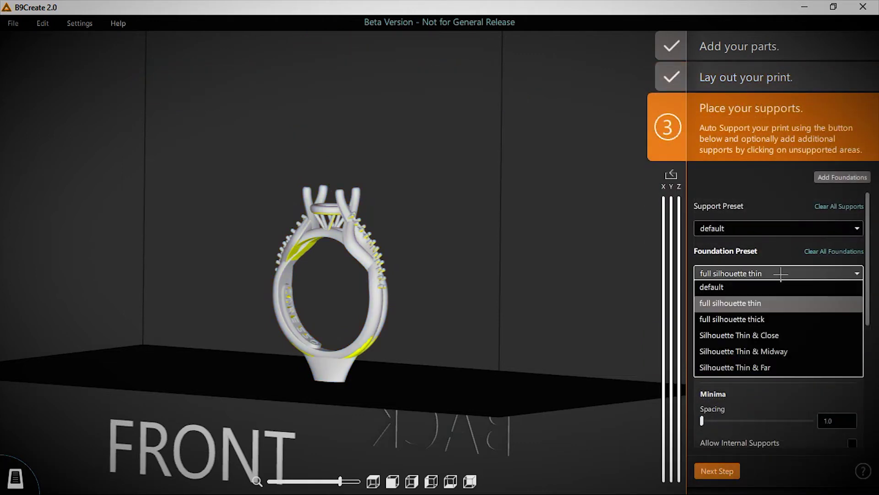
left_click(775, 319)
right_click_drag(321, 206, 319, 349)
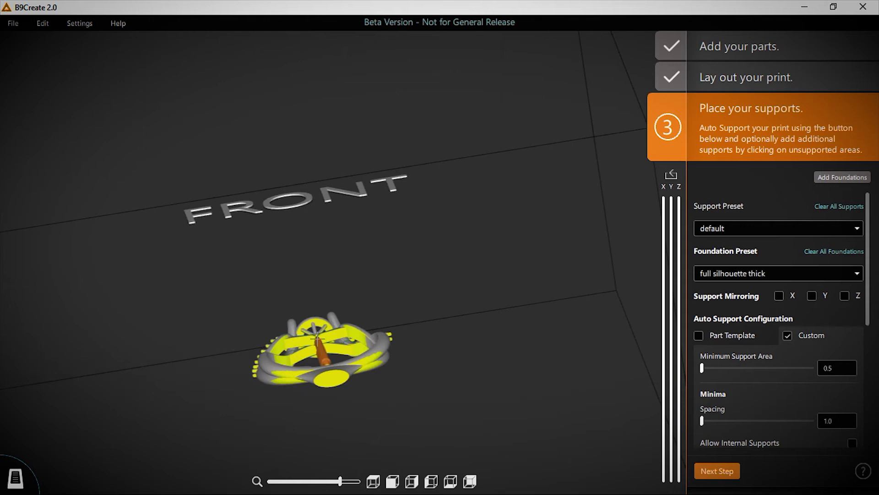
left_click(448, 477)
middle_click_drag(333, 407, 408, 307)
scroll(380, 309, "up", 3)
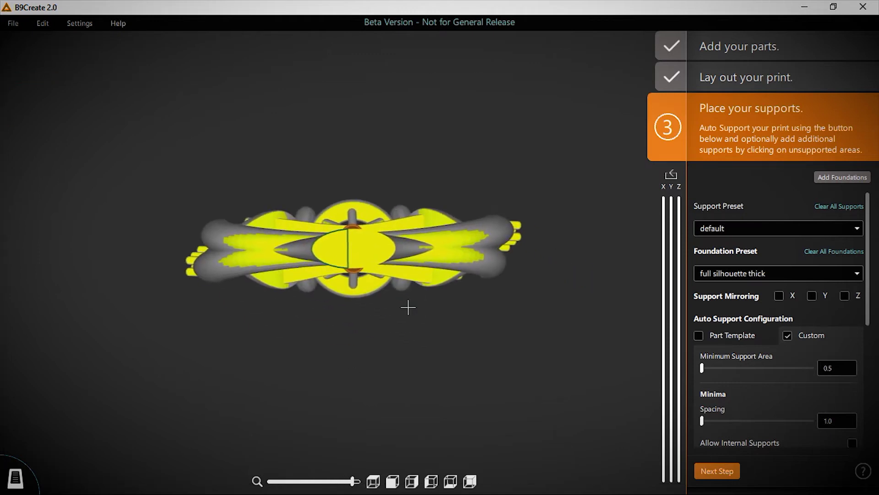
Add a mirrored pair of supports on the ring using Y-axis mirroring, then disable mirroring
left_click(810, 296)
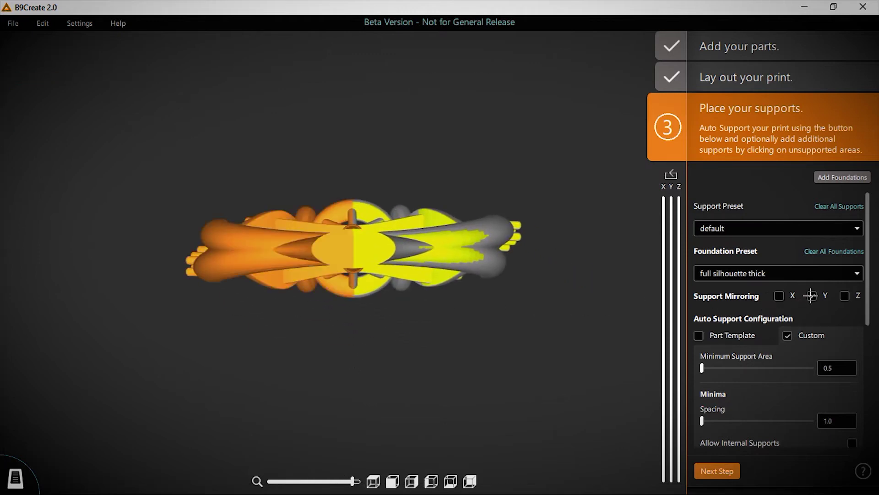
left_click(476, 235)
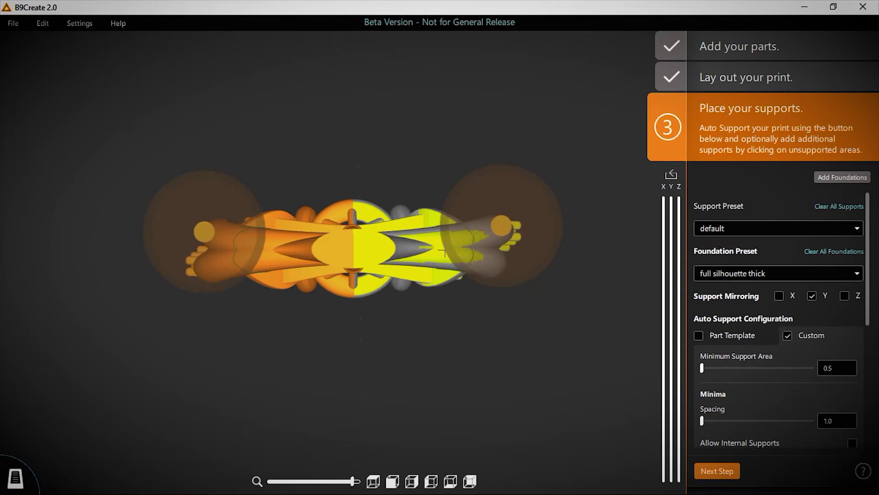
left_click(437, 258)
mouse_move(424, 179)
right_mouse_down()
mouse_move(424, 157)
mouse_move(414, 333)
right_mouse_up()
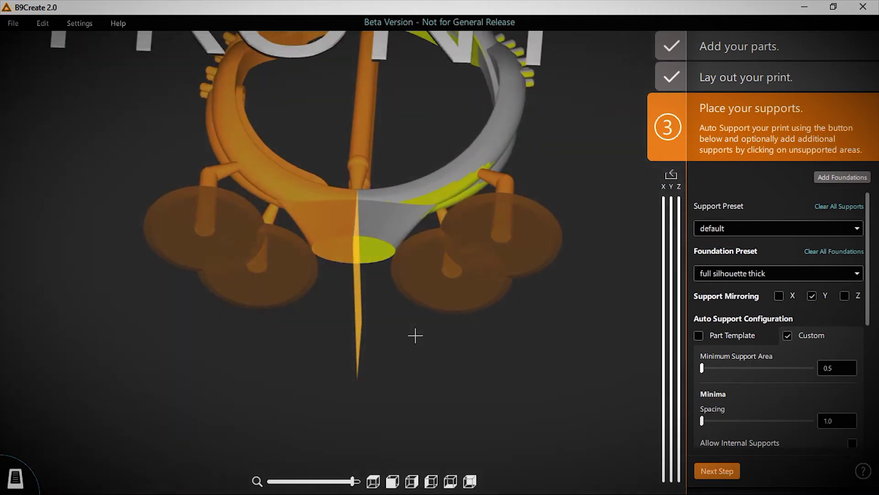
scroll(381, 228, "down", 3)
right_click_drag(382, 228, 365, 310)
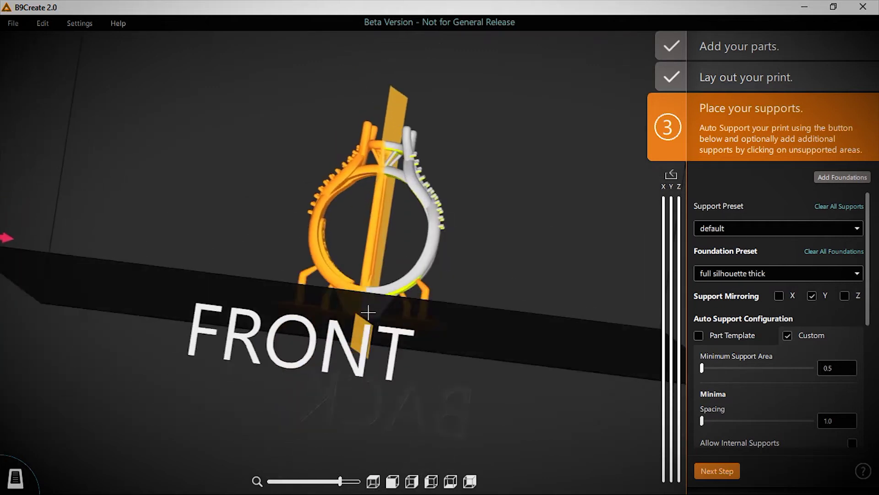
scroll(356, 244, "up", 5)
right_click_drag(369, 247, 348, 221)
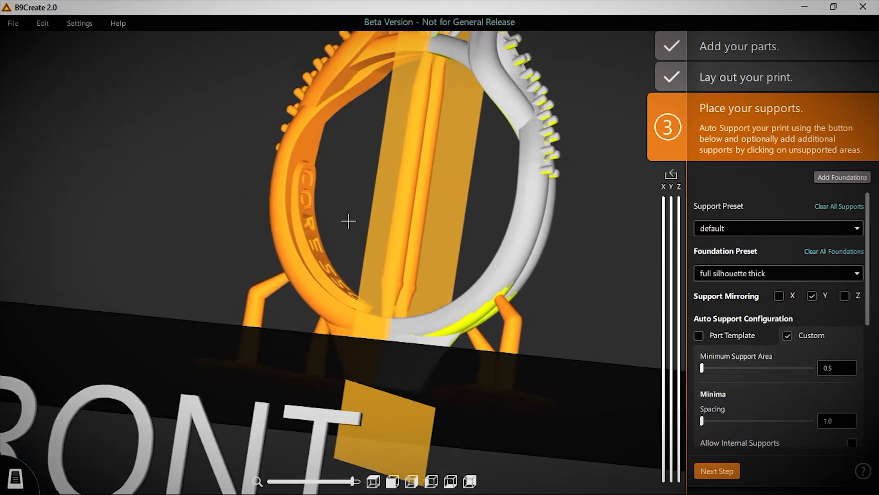
left_click(812, 296)
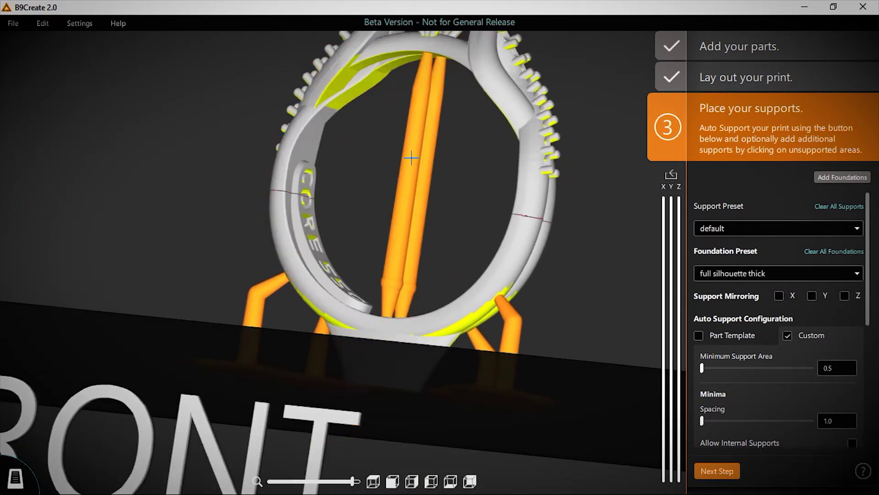
Add a reinforcement bar inside the ring from the part's right-click menu
right_click(338, 107)
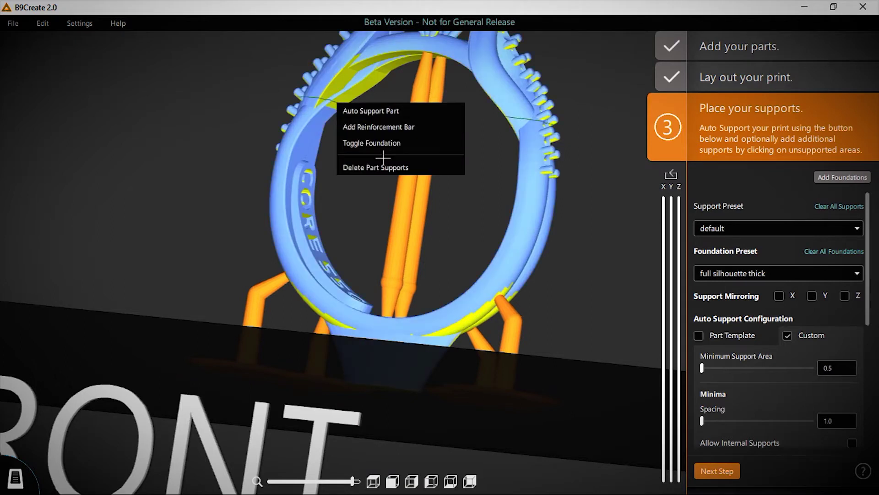
left_click(386, 127)
left_click(337, 103)
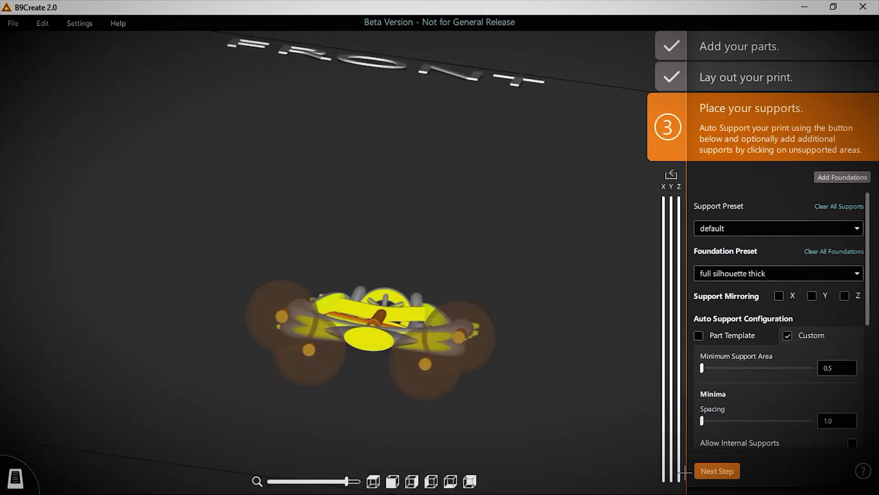
Cut away the view to lower layers and select a base support to review its settings
mouse_move(679, 479)
left_mouse_down()
mouse_move(679, 433)
mouse_move(677, 480)
left_mouse_up()
middle_click_drag(351, 222, 346, 425)
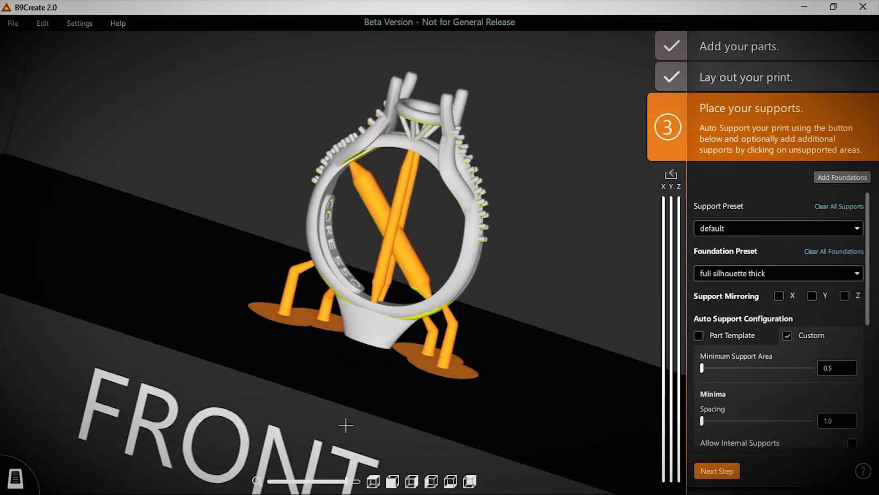
left_click(450, 332)
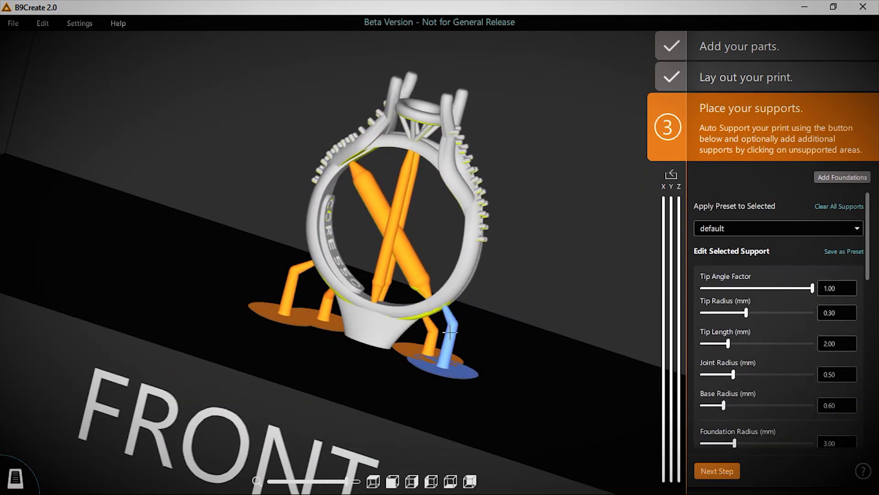
scroll(466, 336, "up", 6)
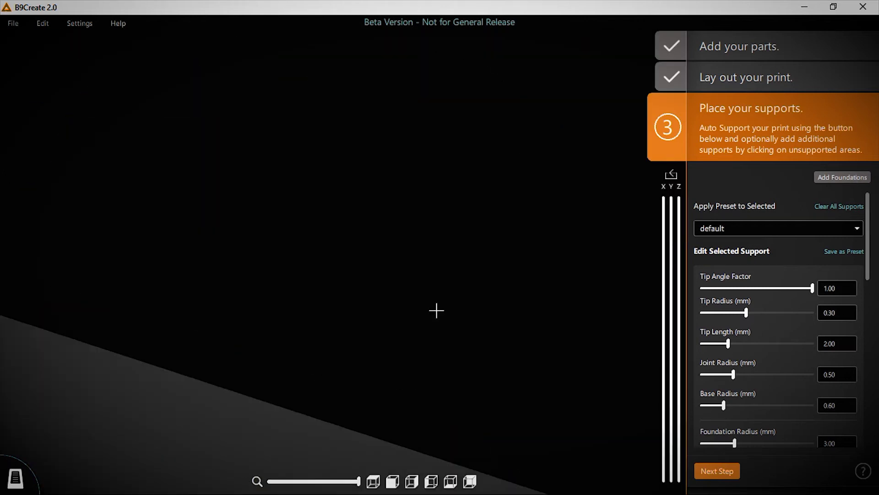
scroll(442, 316, "down", 3)
scroll(468, 338, "down", 2)
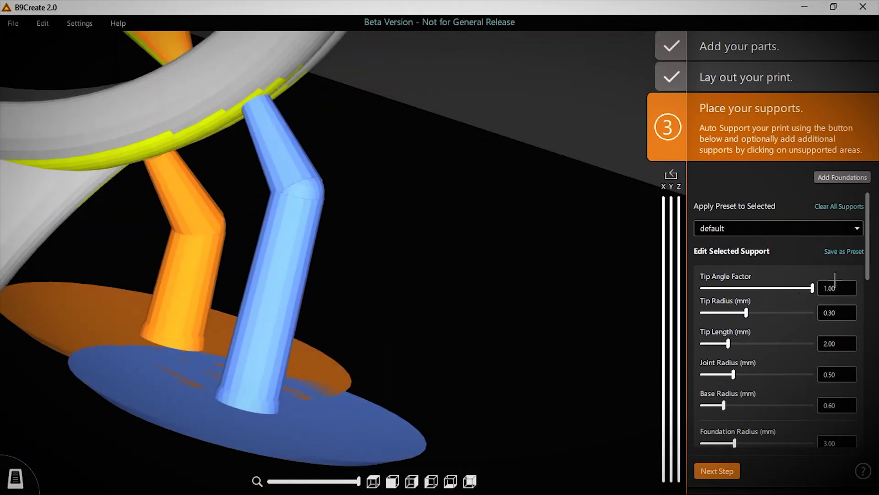
scroll(862, 273, "down", 3)
scroll(778, 367, "up", 2)
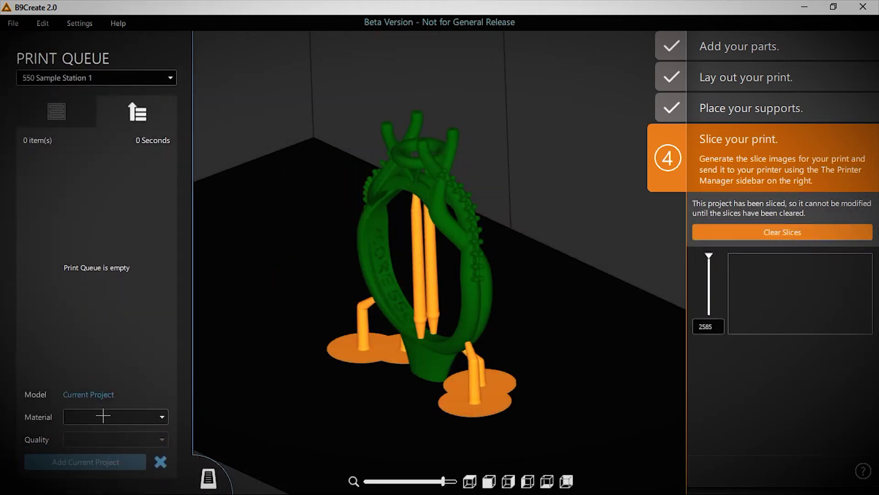
Choose B9R-3 Emerald resin at 50 µm - Recommended and expand 550 Sample Station 1's print history
left_click(103, 416)
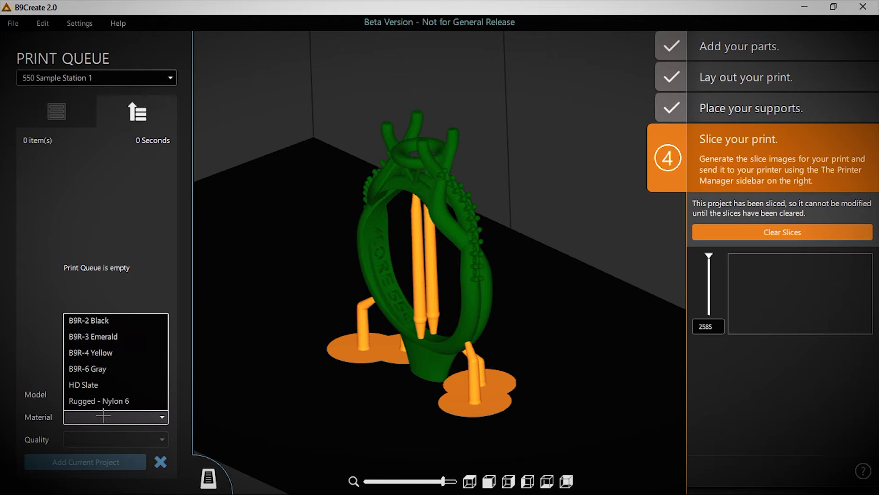
left_click(118, 337)
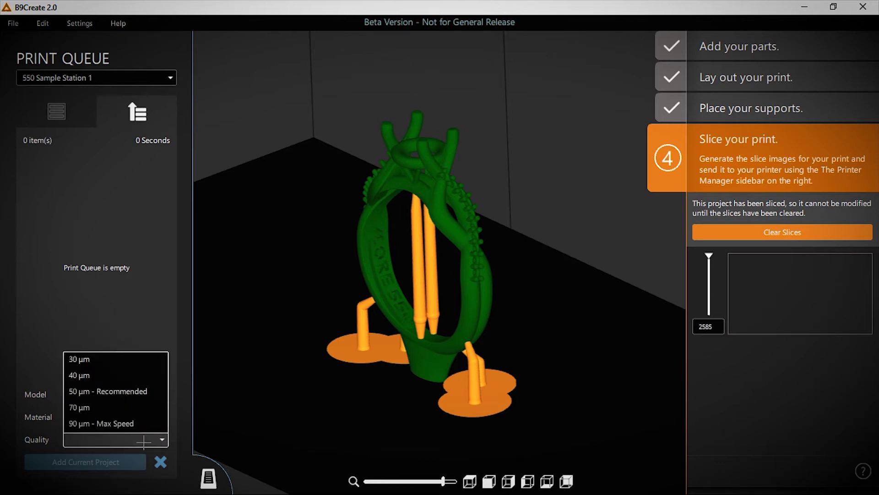
left_click(127, 391)
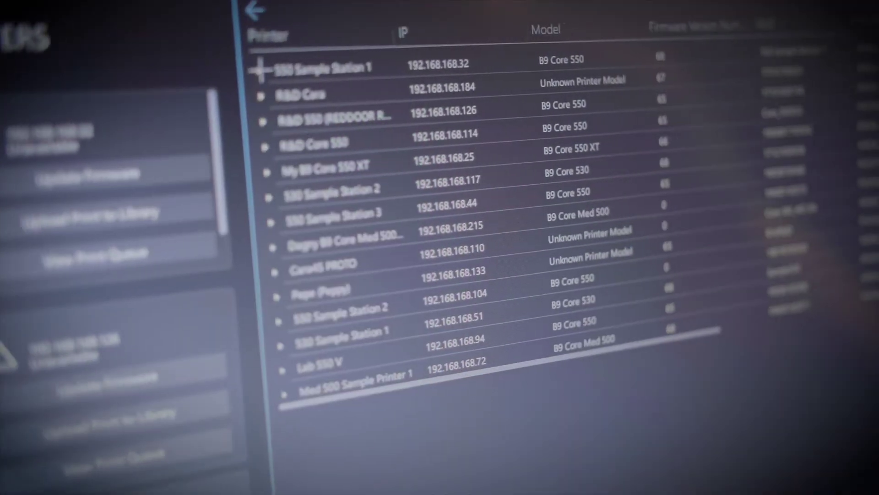
left_click(259, 69)
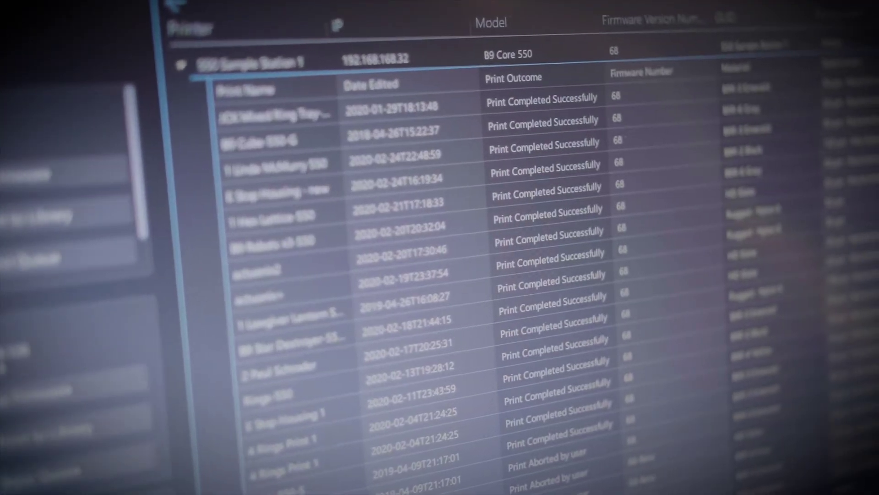